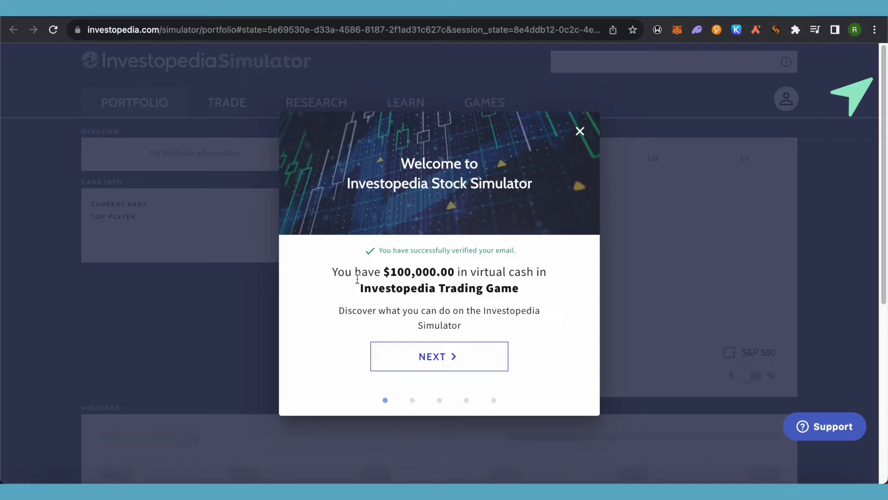
Step: Go through the welcome tour from the virtual cash page to the Games page and close it
drag(384, 269, 453, 269)
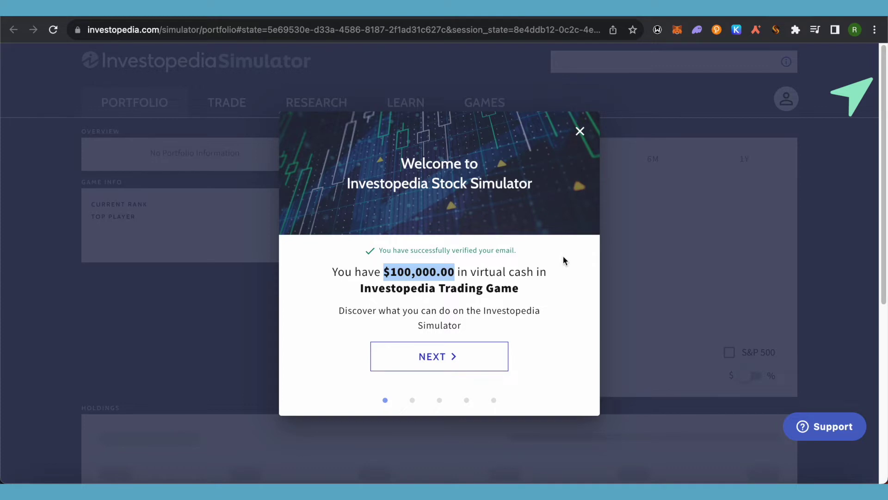
click(457, 359)
click(458, 363)
click(460, 363)
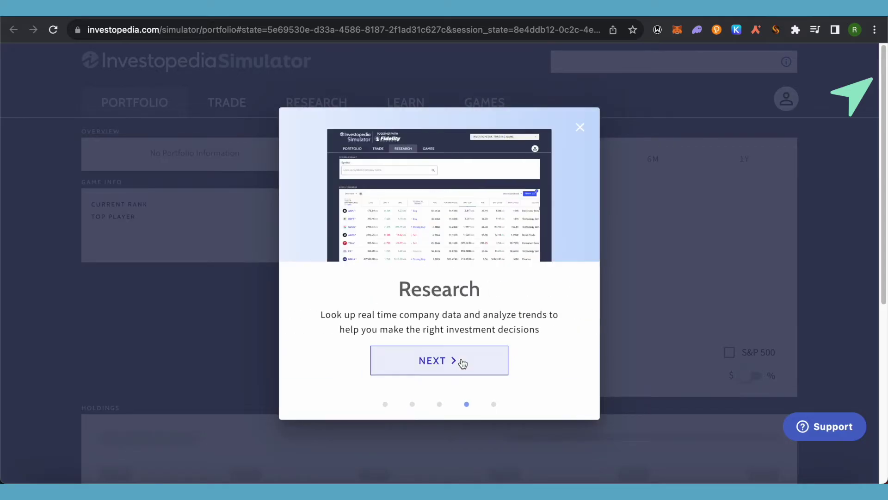
click(463, 363)
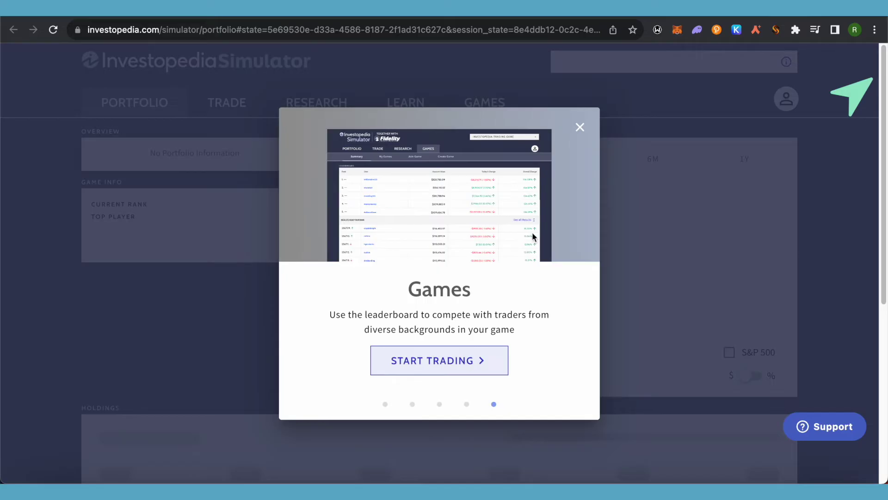
click(581, 124)
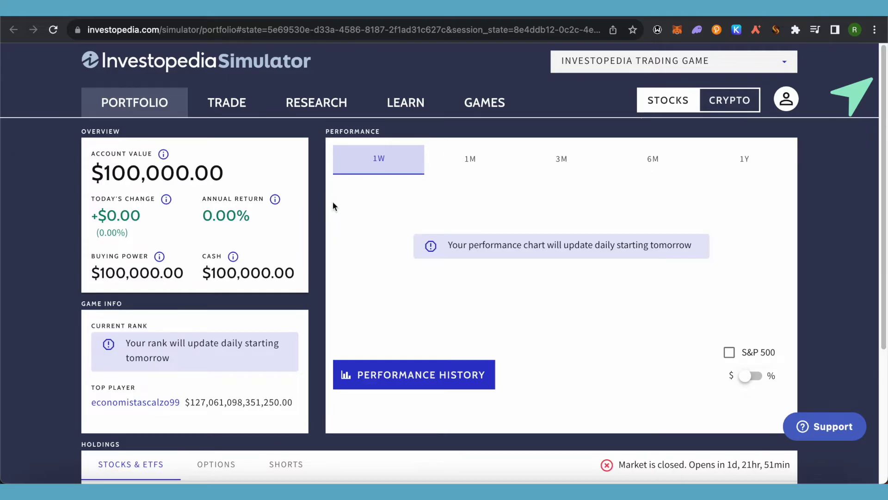
Step: Examine the portfolio page's account value, performance, market status and stock holdings
scroll(333, 203, down, 4)
scroll(312, 187, up, 4)
drag(90, 172, 222, 170)
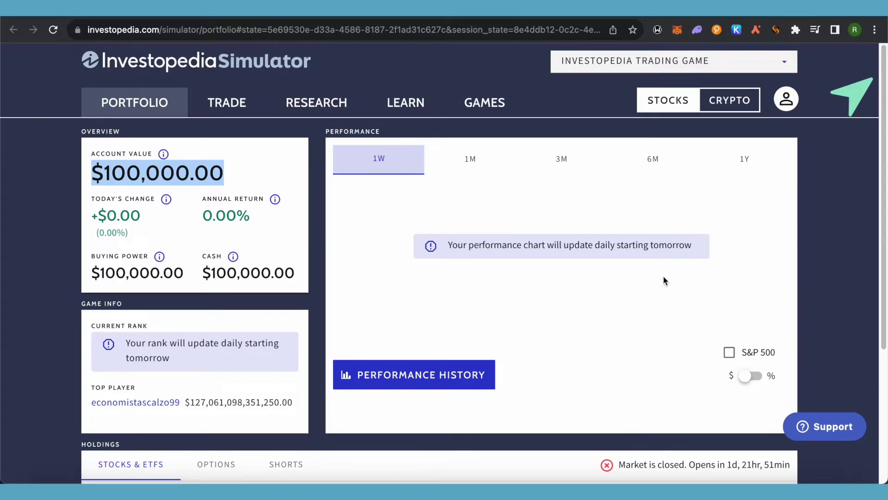
scroll(819, 259, down, 3)
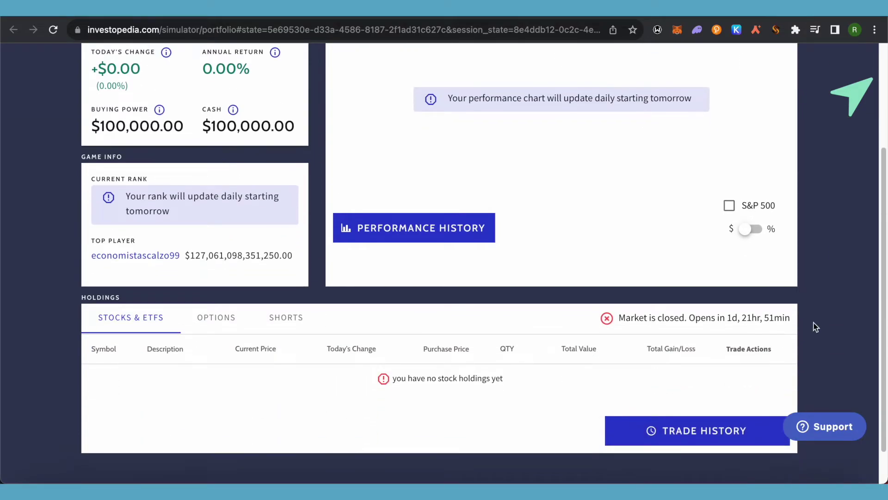
drag(619, 316, 785, 316)
click(835, 312)
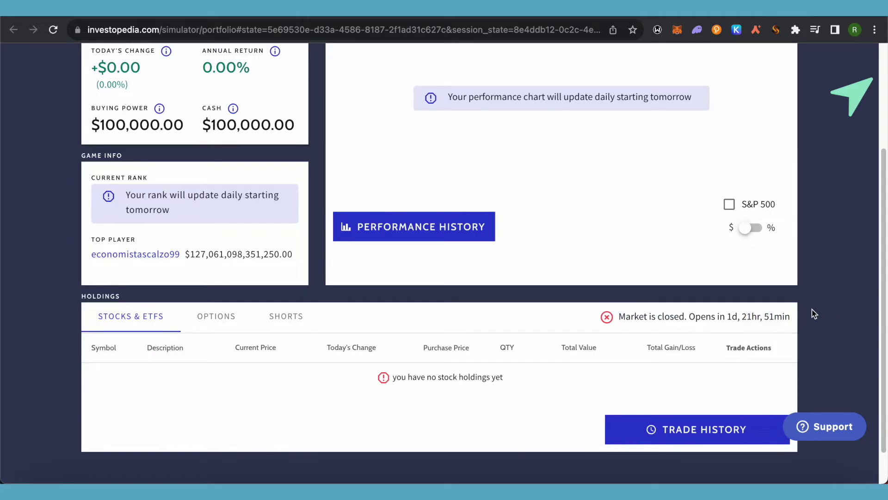
scroll(823, 305, up, 4)
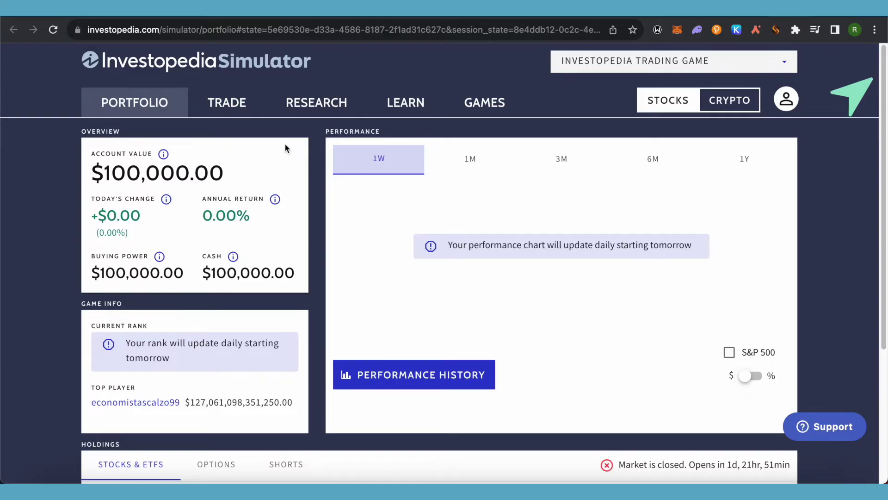
drag(93, 172, 224, 172)
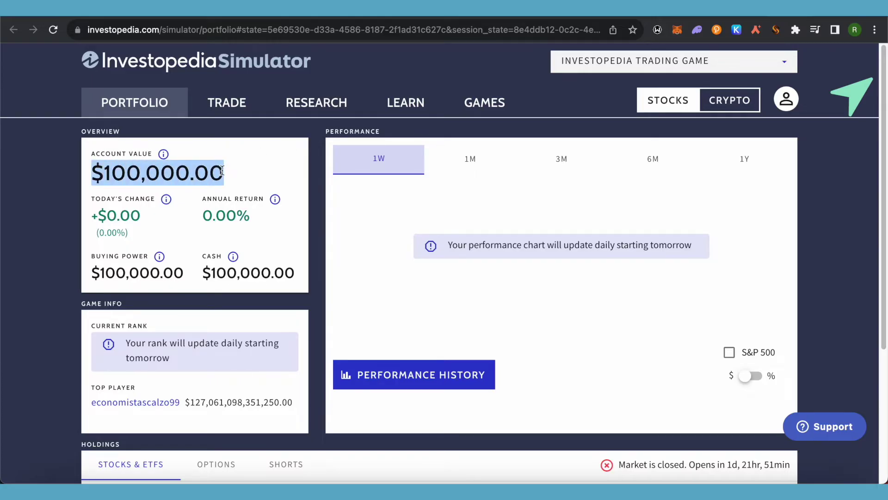
Step: Go to the stock trading form and look up IR, choosing Iron Mountain Inc. (IRM) as the symbol
click(229, 107)
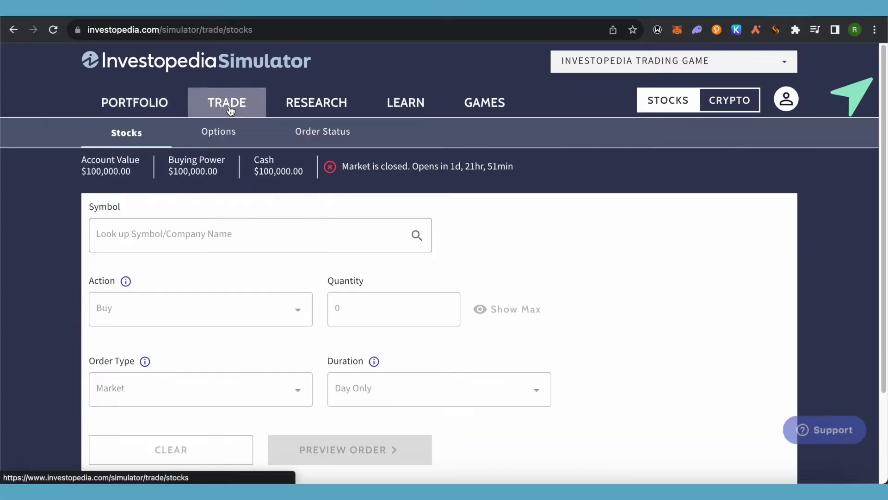
click(184, 227)
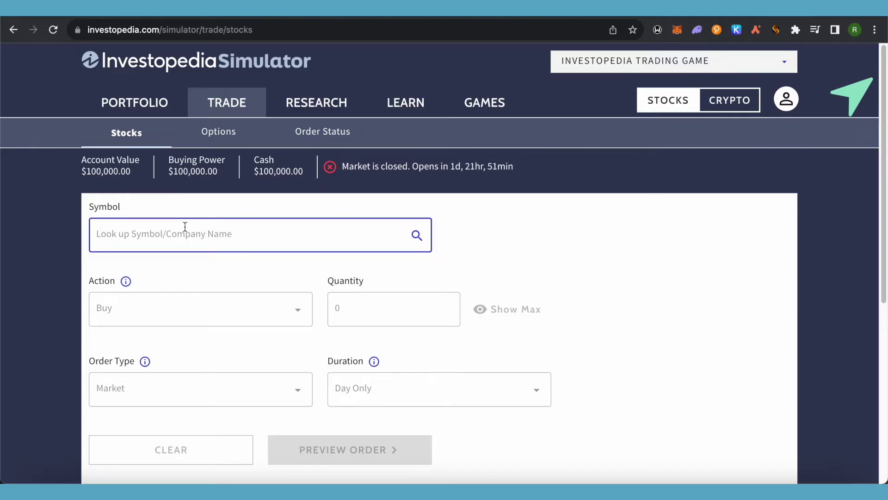
text(IR)
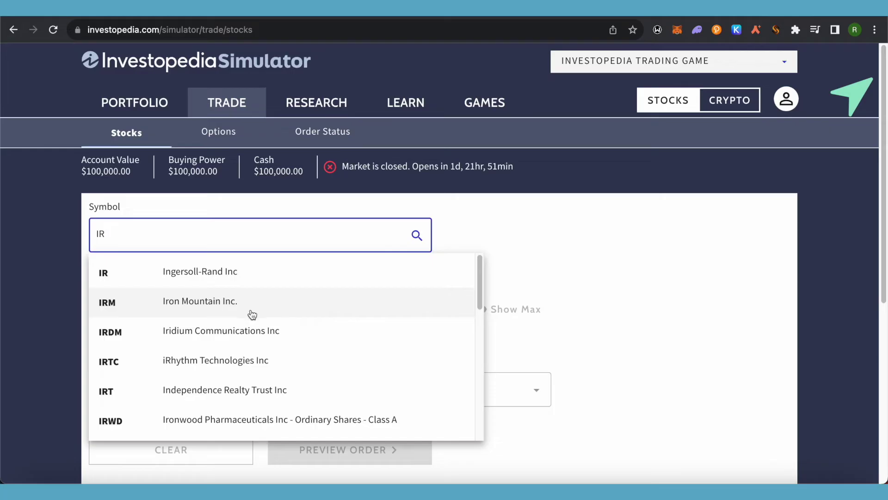
click(202, 307)
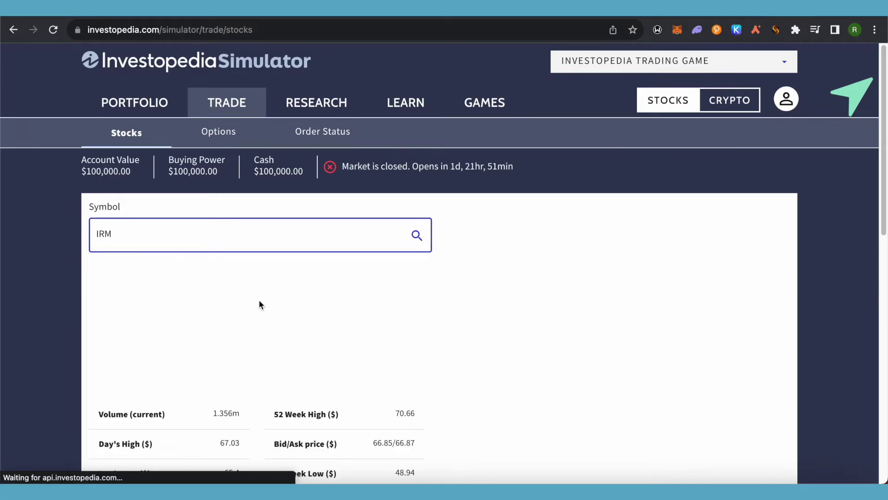
Step: Check the IRM quote and the available order actions, keep Buy, and set the quantity to 100
scroll(431, 290, down, 3)
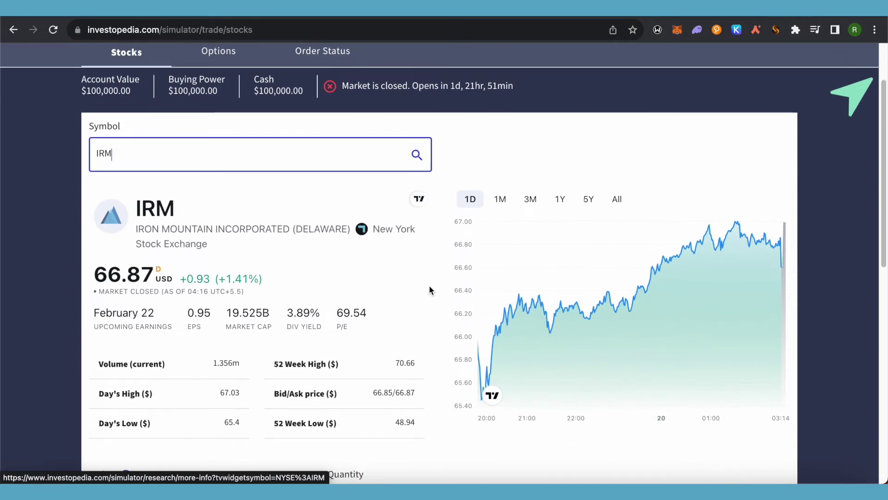
scroll(426, 289, down, 1)
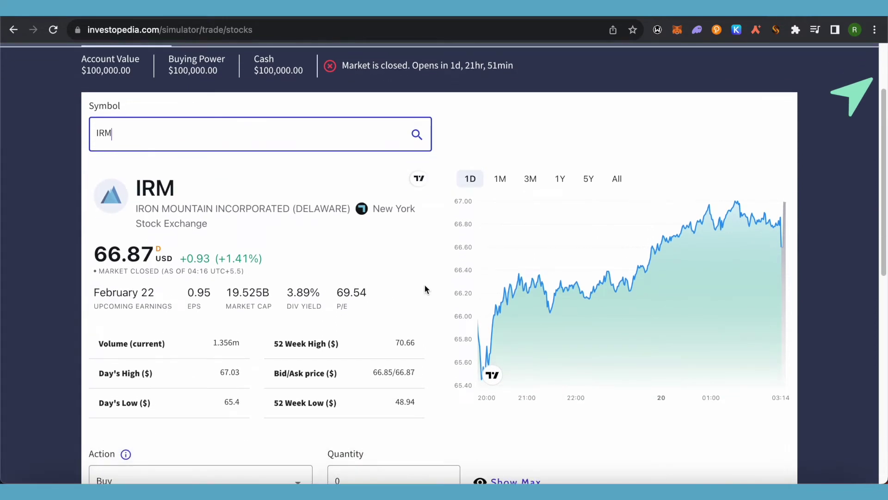
scroll(426, 289, down, 2)
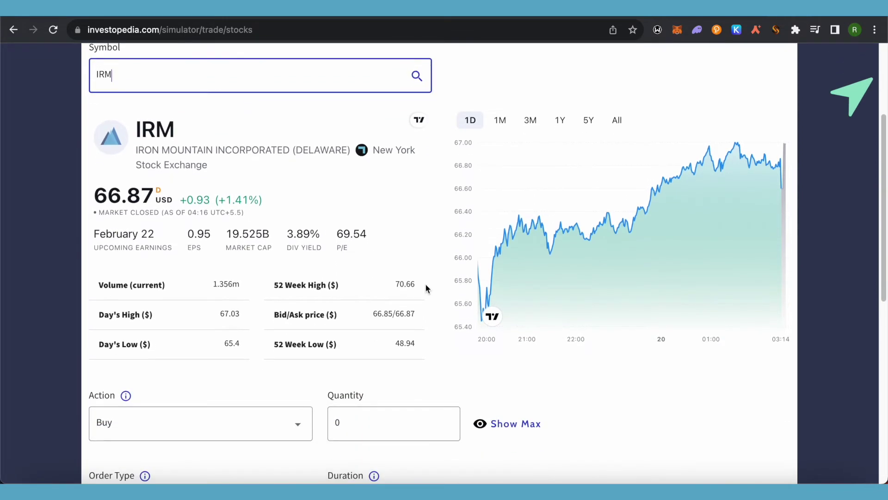
scroll(425, 288, down, 1)
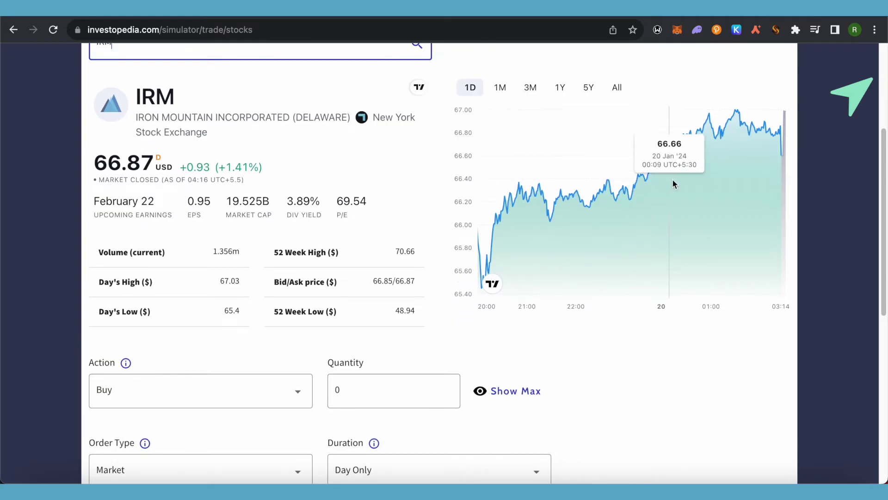
scroll(361, 287, up, 4)
scroll(382, 296, down, 8)
click(178, 287)
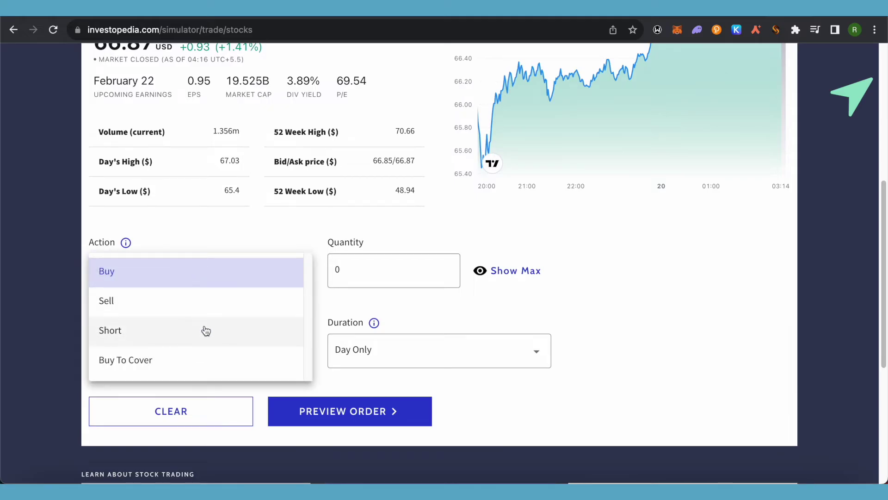
click(484, 306)
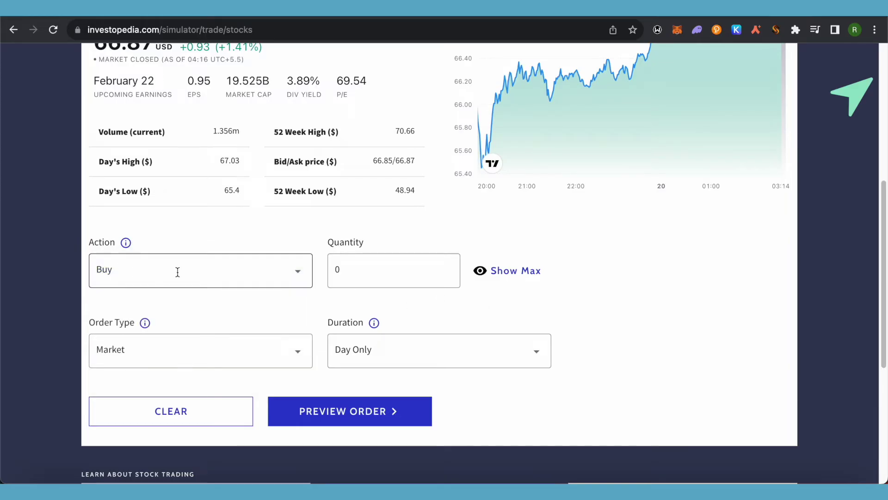
drag(350, 278, 323, 275)
text(100)
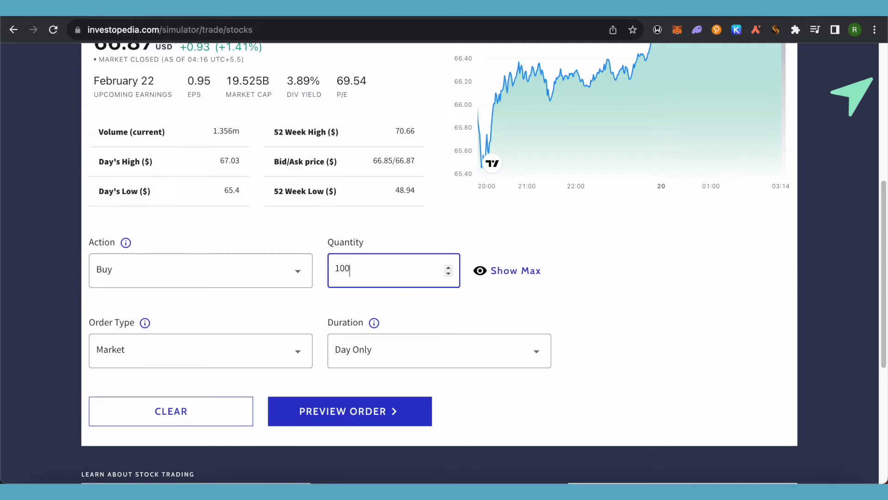
Step: Check the available order types and durations for the IRM order, keeping Market and Day Only
scroll(326, 273, down, 1)
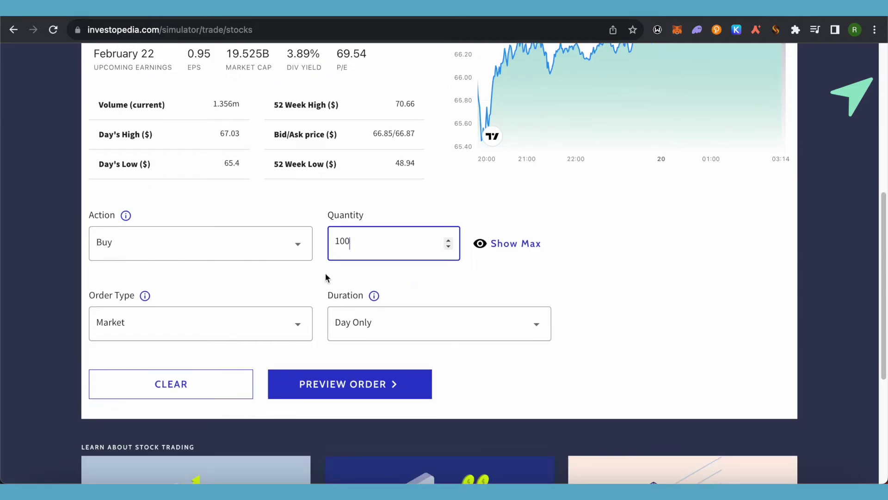
scroll(225, 339, down, 1)
click(226, 301)
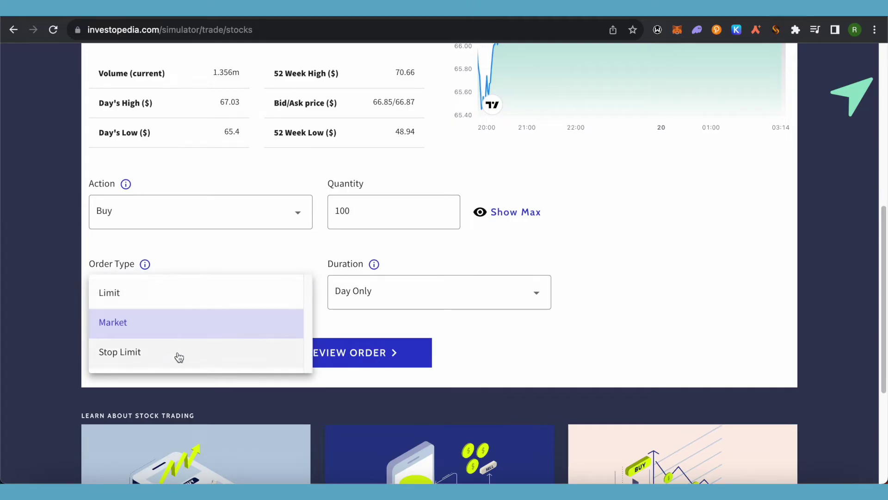
click(495, 297)
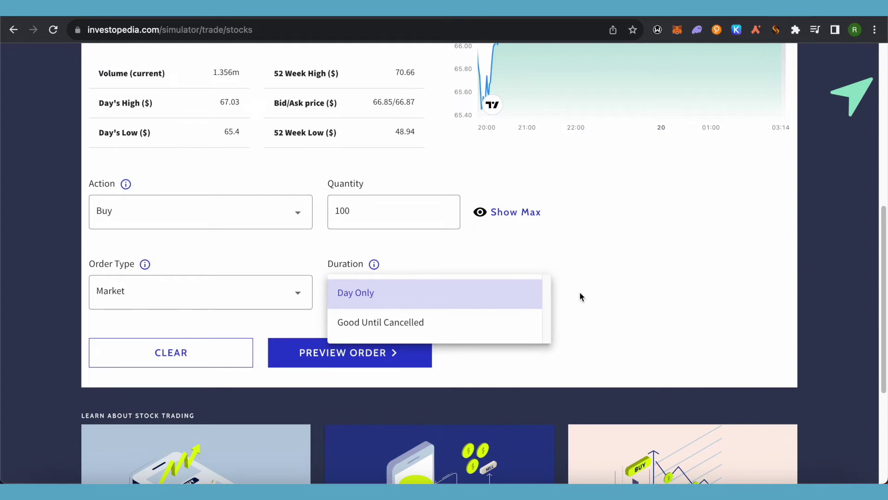
click(612, 299)
Step: Review the IRM quote, chart and the filled-in buy order settings
scroll(612, 301, up, 3)
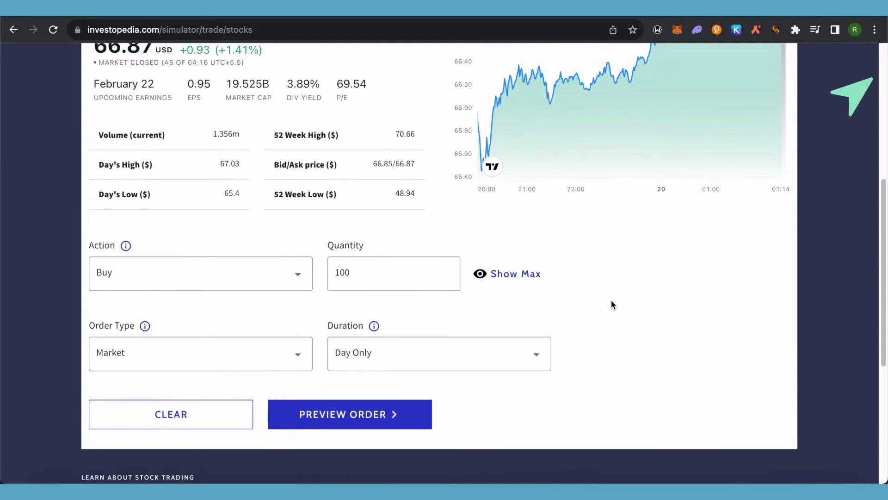
scroll(612, 305, down, 2)
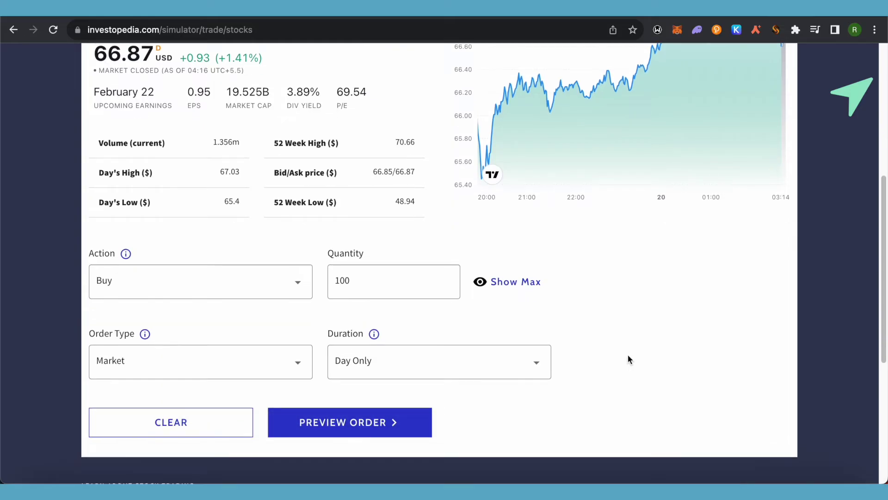
scroll(628, 359, up, 3)
scroll(378, 284, up, 5)
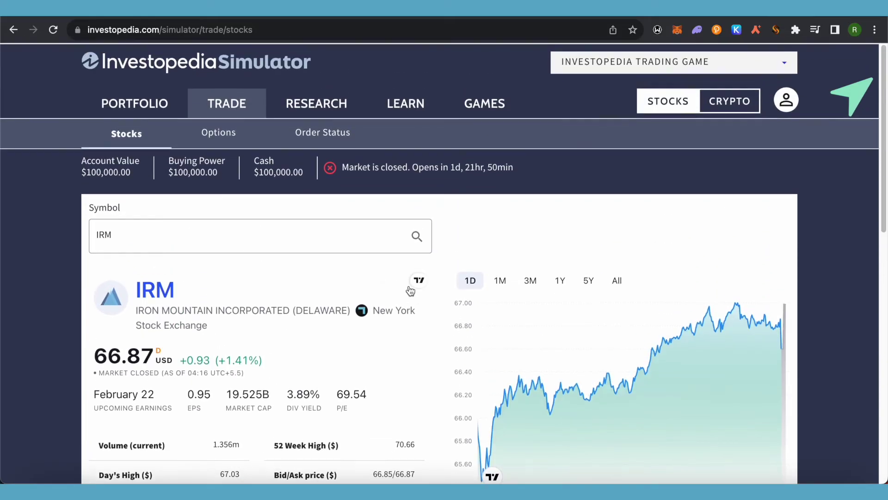
scroll(408, 293, down, 7)
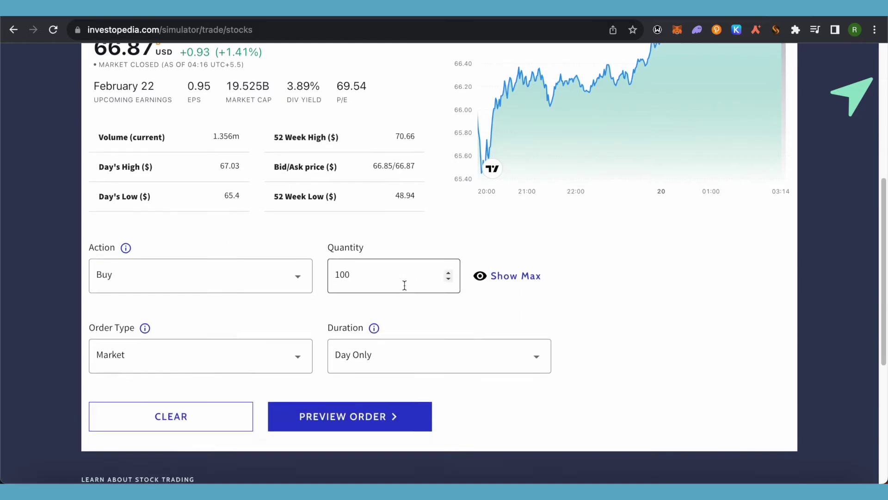
scroll(403, 283, up, 6)
scroll(413, 283, down, 5)
scroll(413, 283, up, 6)
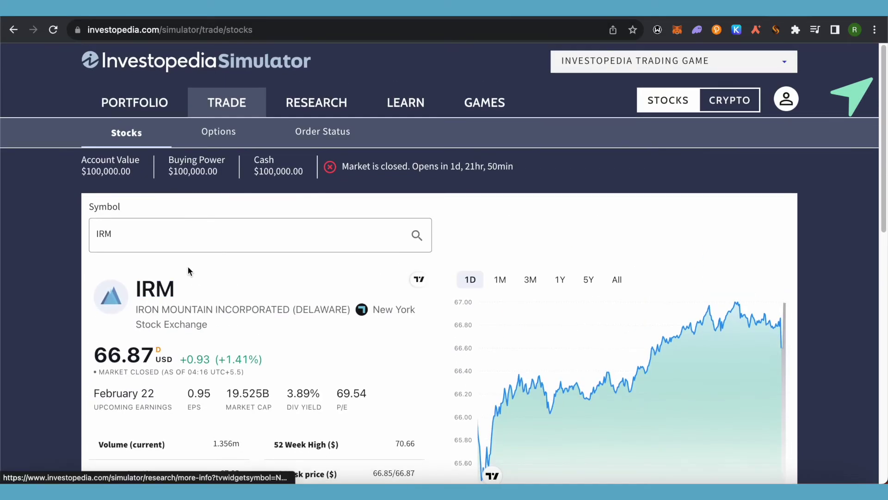
Step: Replace the stock symbol with Apple Inc (AAPL) and review its quote, chart and order fields
drag(87, 234, 112, 233)
text(appl)
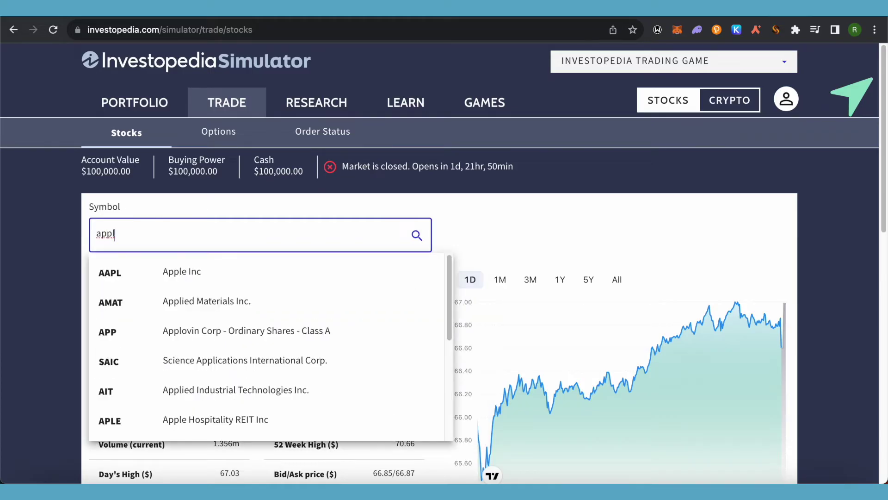
click(245, 276)
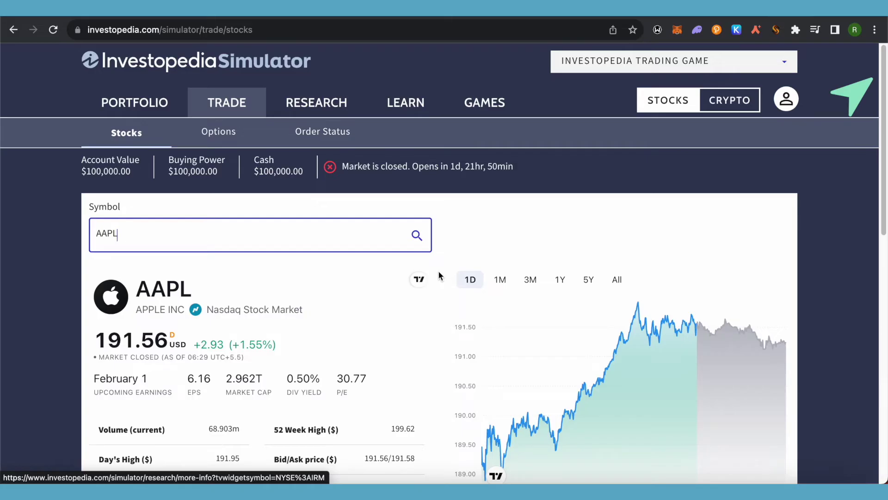
scroll(439, 275, down, 4)
scroll(442, 273, up, 4)
scroll(446, 274, down, 4)
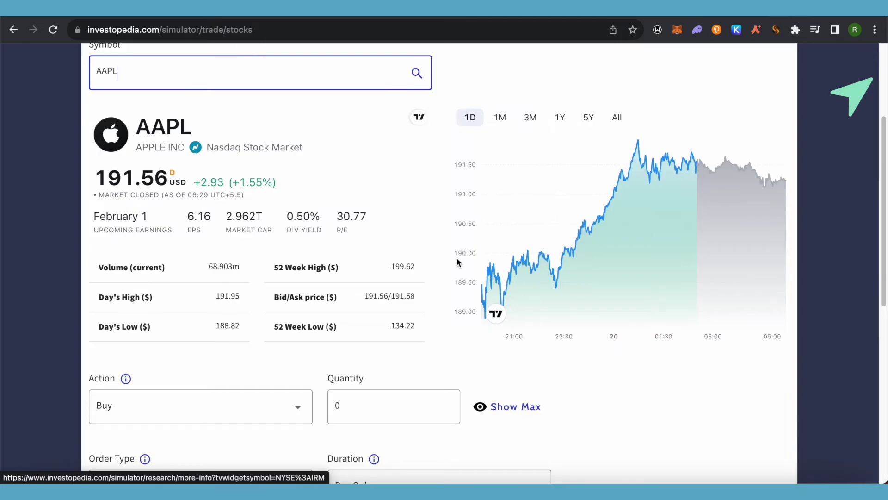
scroll(357, 214, up, 4)
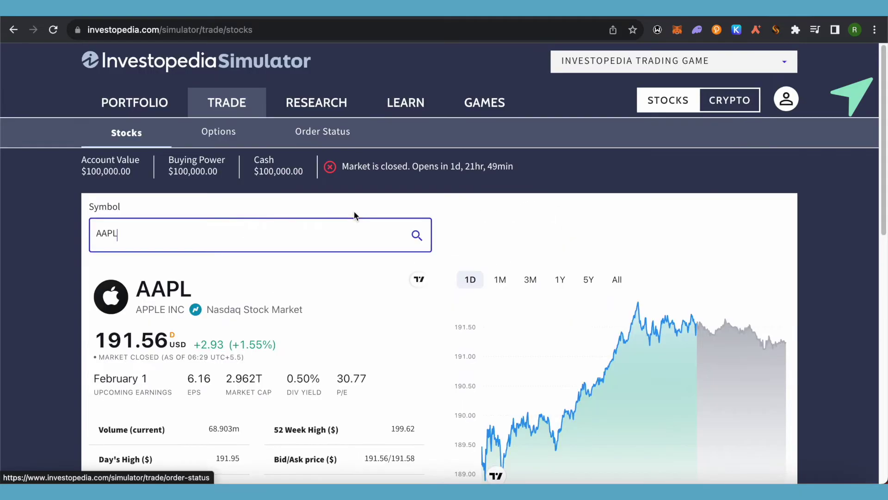
Step: Switch to options trading and look up ir, choosing Iron Mountain Inc. (IRM) as the symbol
click(214, 139)
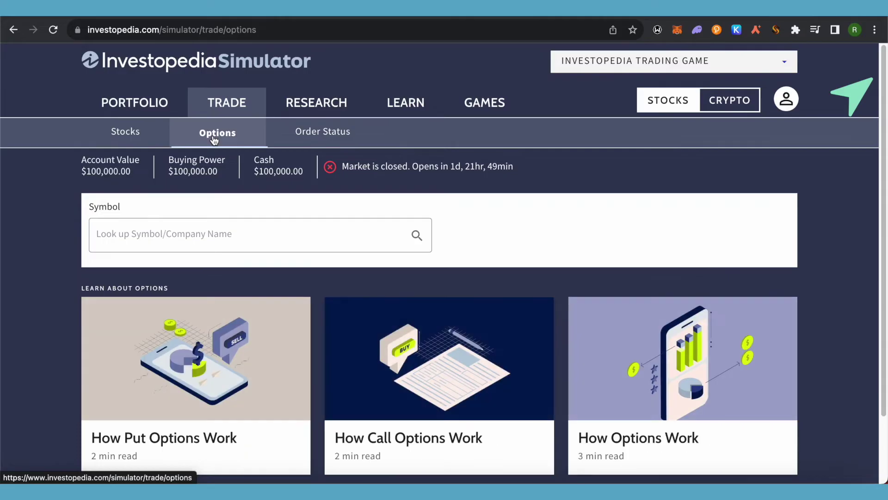
click(241, 222)
text(ir)
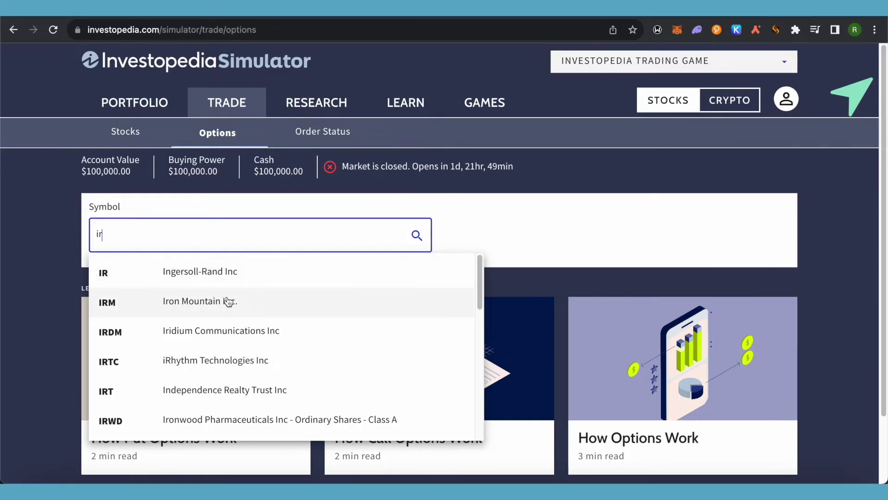
click(228, 302)
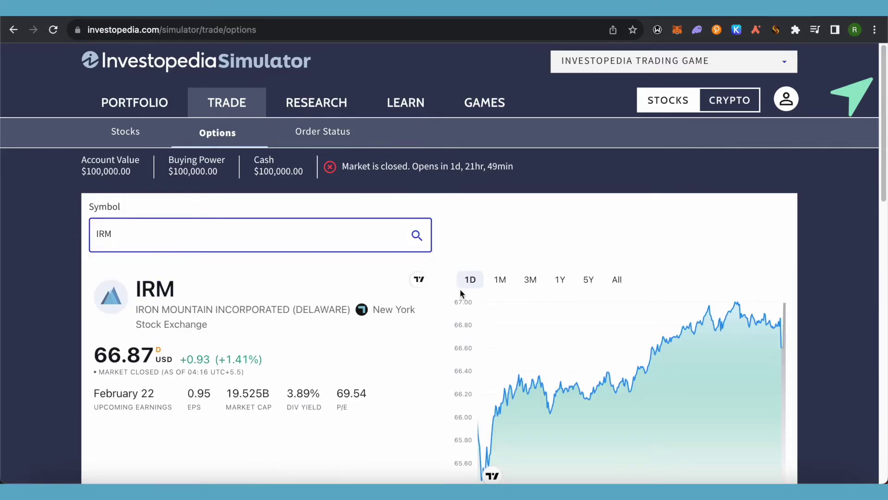
Step: Review the IRM options chain, comparing calls, puts and strikes for the February 16, 2024 expiration and the listed expiration dates
scroll(430, 287, down, 9)
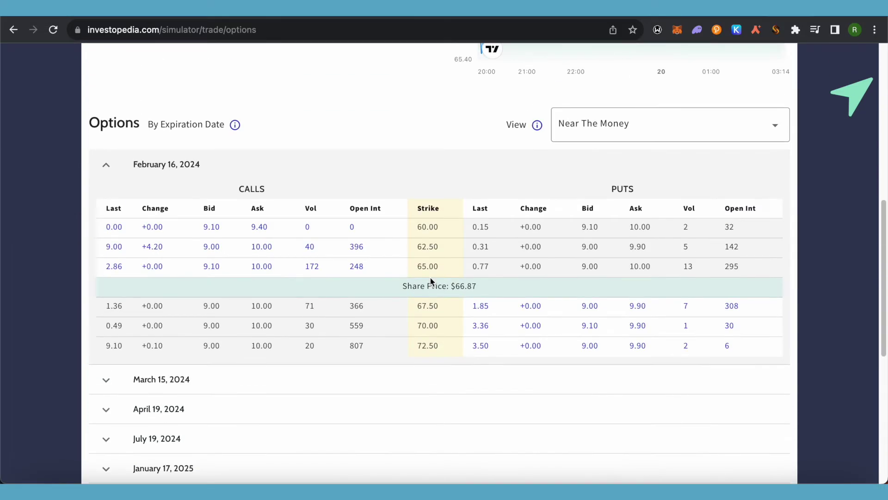
scroll(442, 273, down, 2)
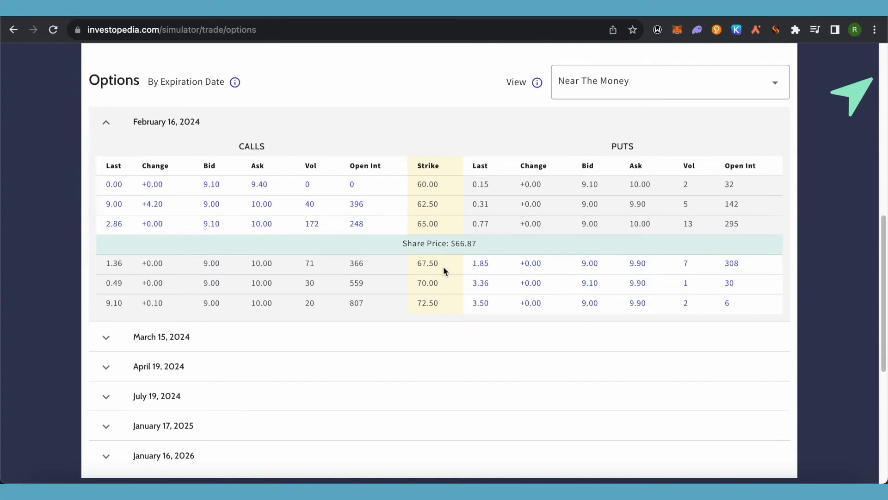
scroll(443, 271, up, 7)
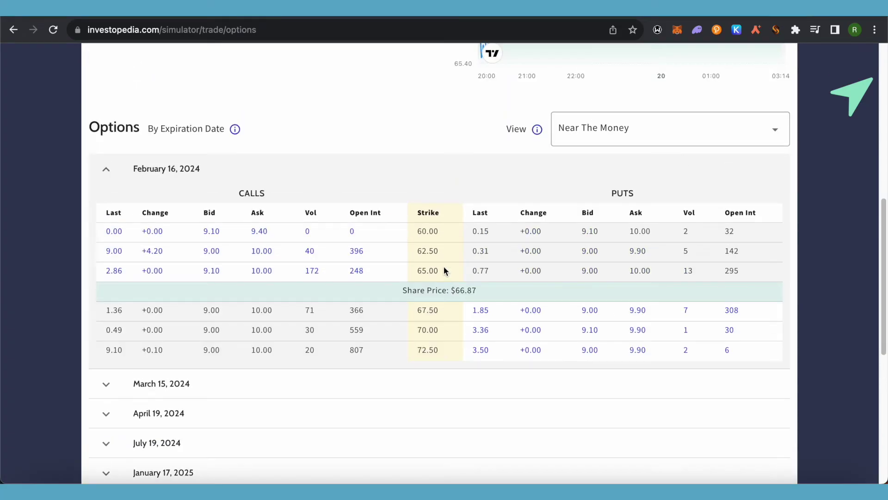
scroll(391, 260, down, 4)
scroll(393, 260, up, 8)
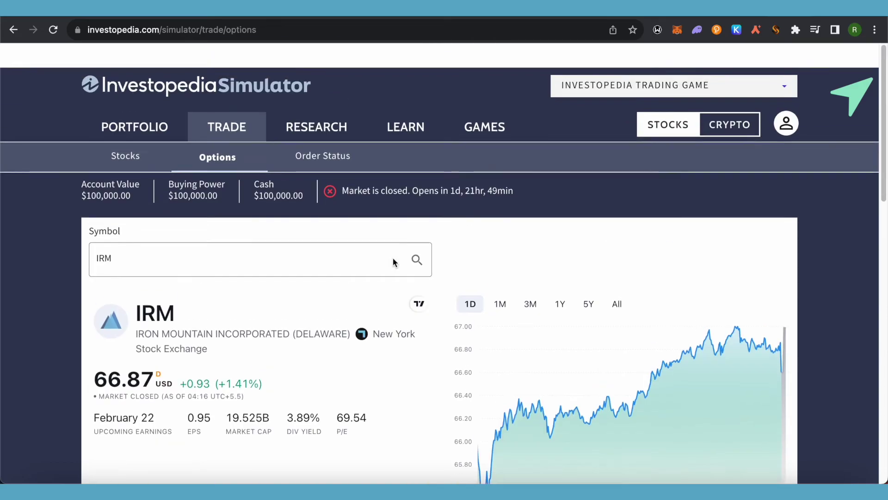
Step: Open the order status page and review its open trades, order cancellation rules and failed trades
click(327, 135)
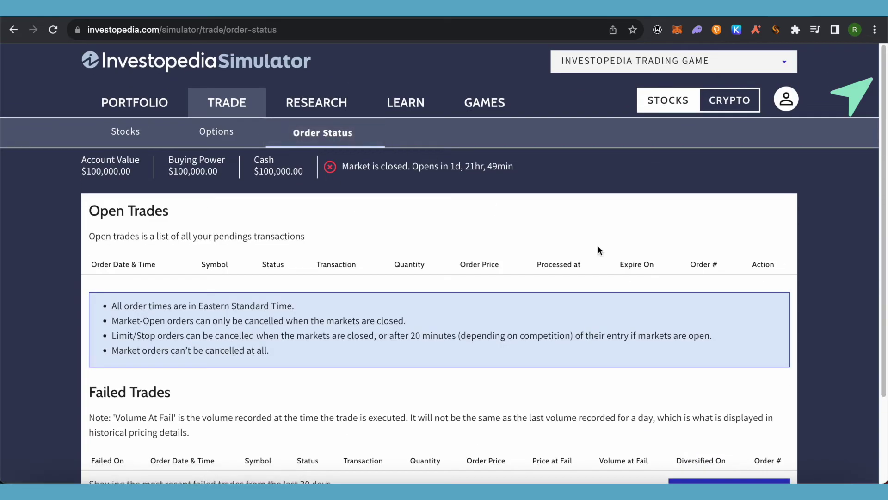
scroll(685, 269, down, 1)
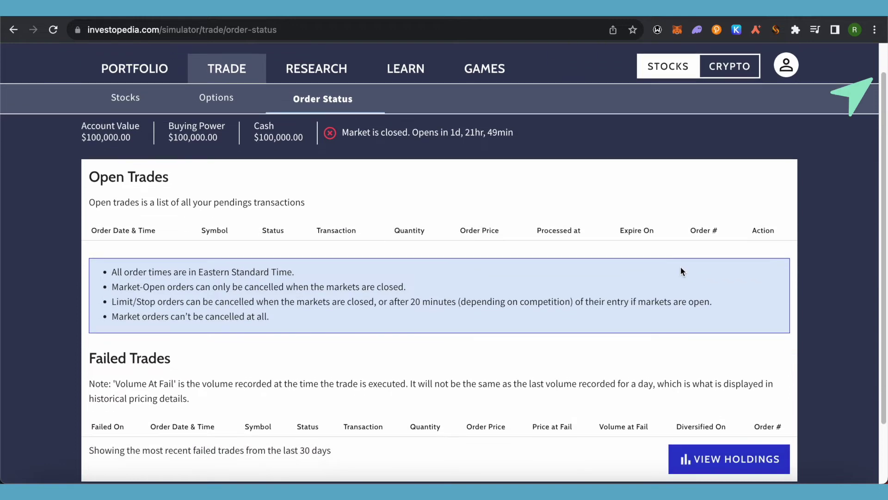
scroll(508, 232, up, 1)
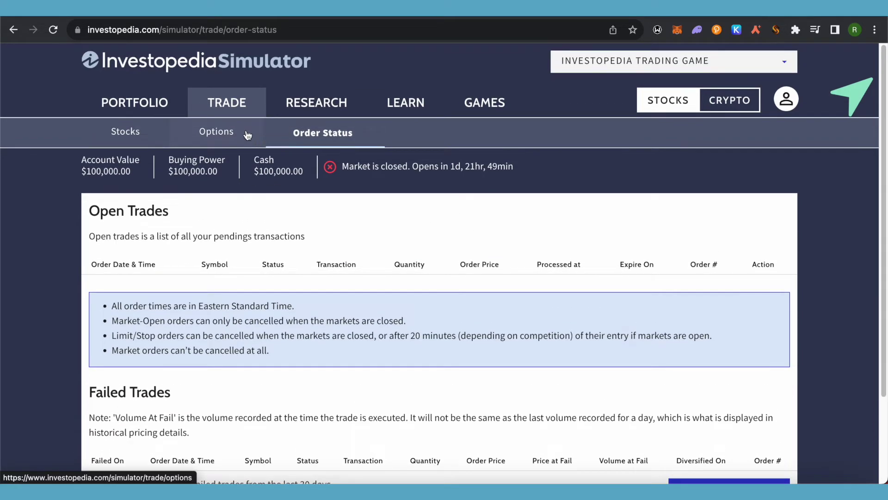
scroll(695, 270, down, 3)
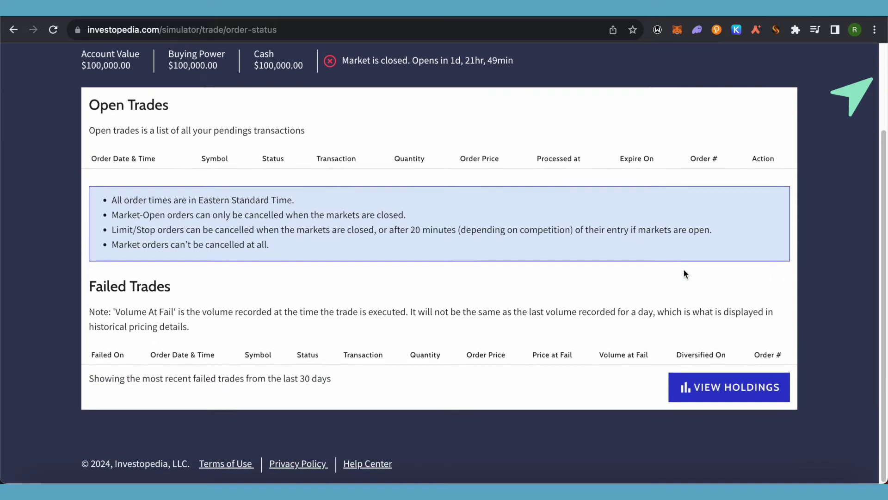
scroll(676, 270, up, 3)
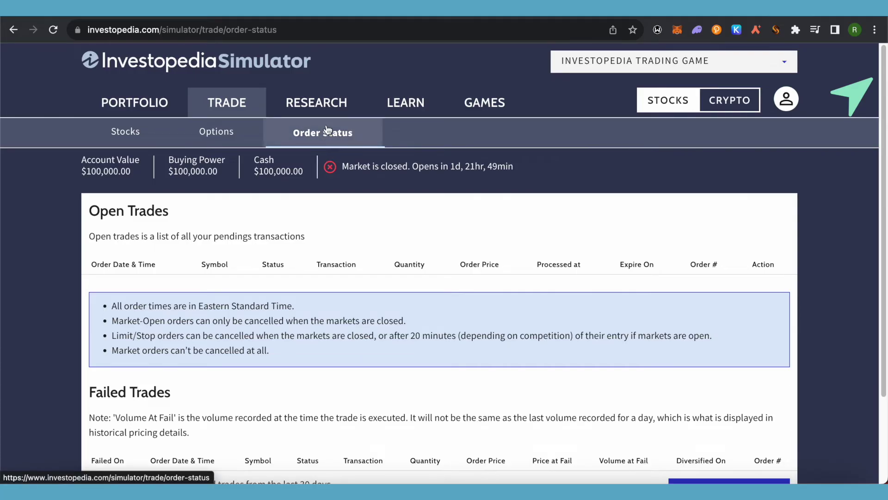
Step: Open the research page and examine the most traded stocks and all columns of the stock screener, through to sector
click(319, 105)
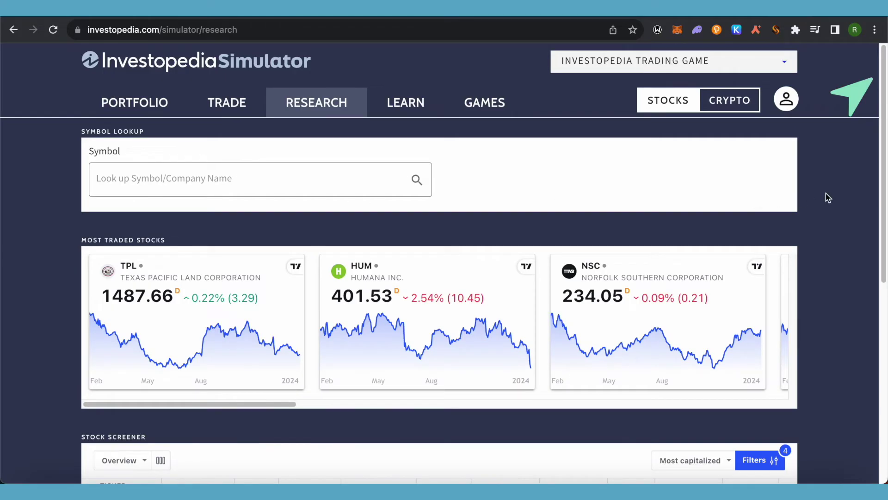
scroll(827, 193, down, 2)
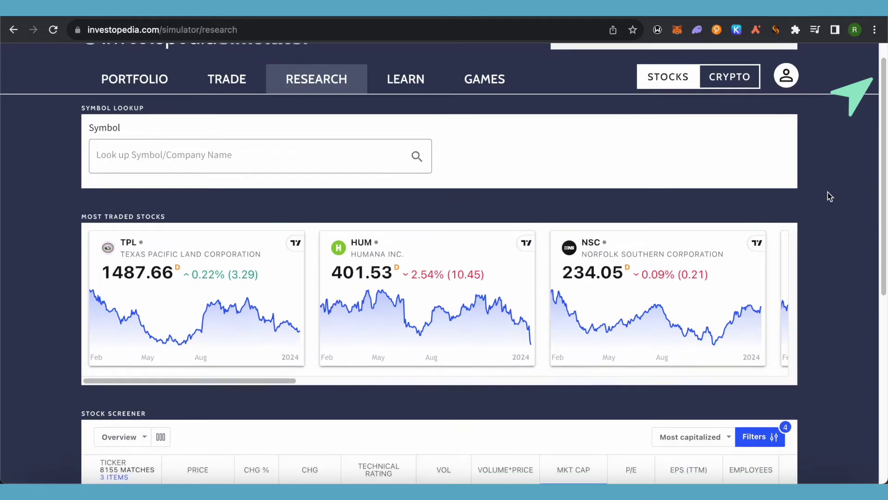
scroll(830, 196, down, 5)
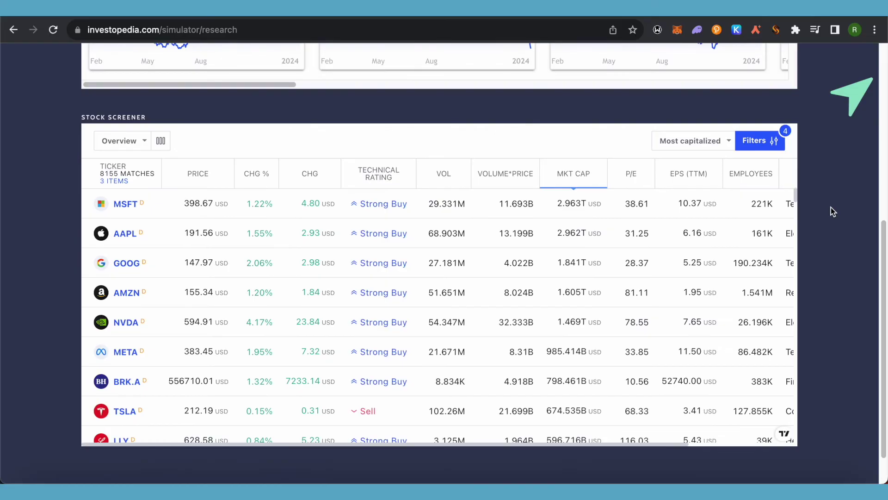
scroll(569, 275, right, 3)
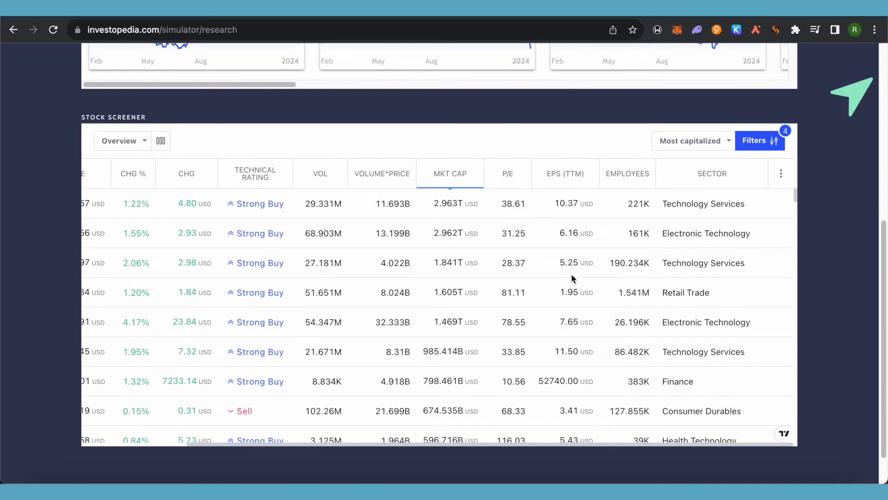
scroll(571, 274, left, 3)
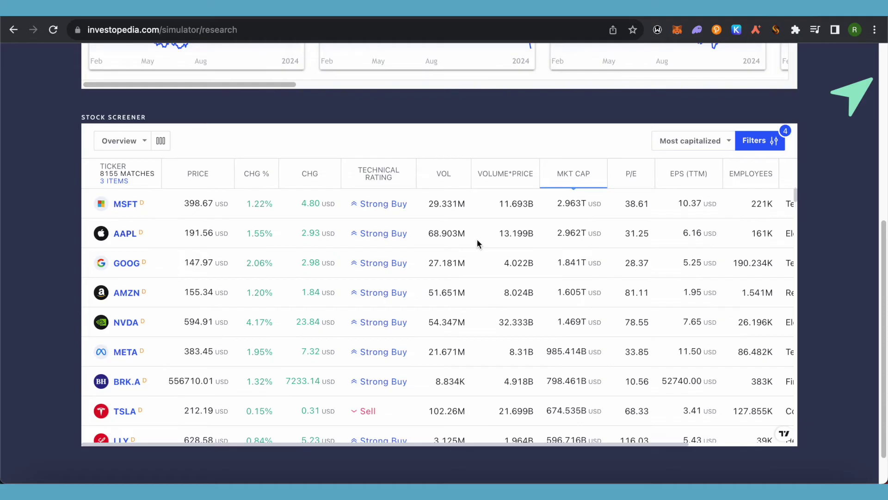
scroll(479, 243, right, 2)
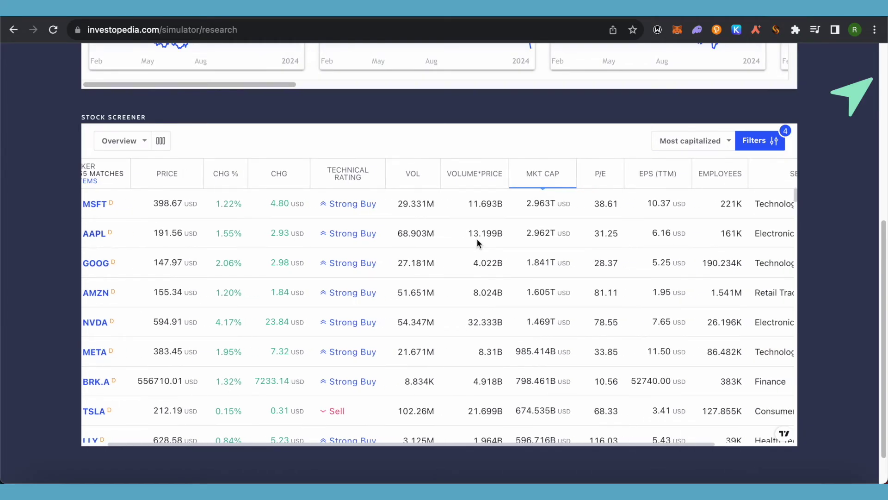
scroll(479, 243, right, 5)
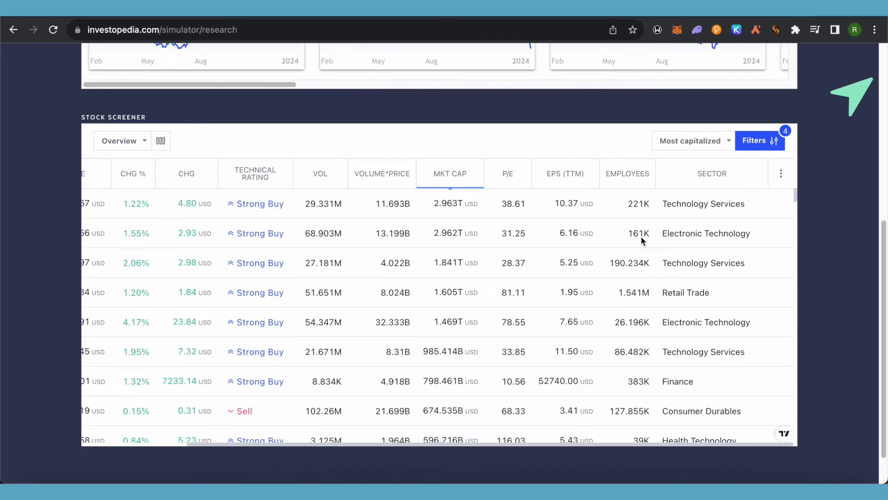
scroll(543, 222, down, 1)
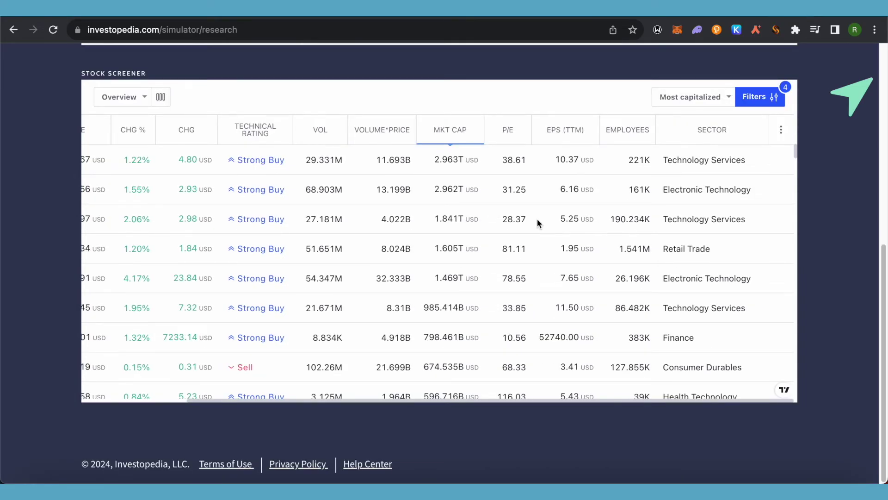
scroll(540, 221, left, 5)
Step: Open the AAPL details from the stock screener and inspect Apple's quote and price chart
click(124, 192)
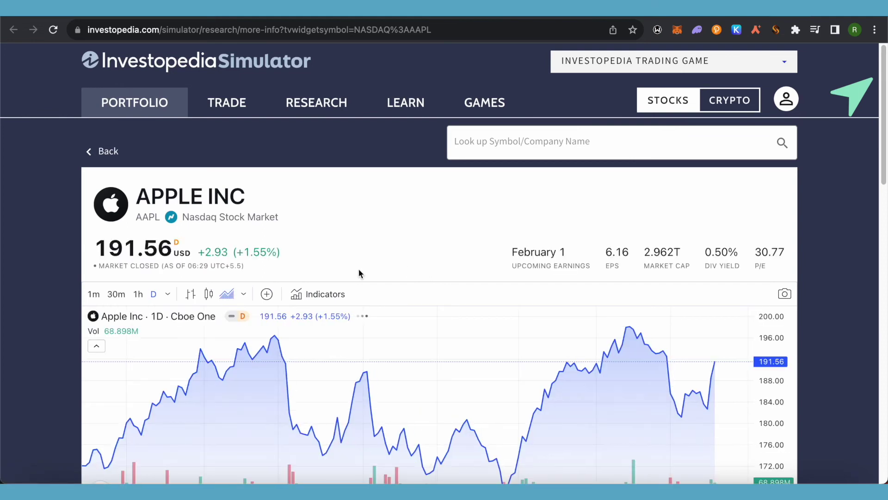
scroll(632, 280, down, 4)
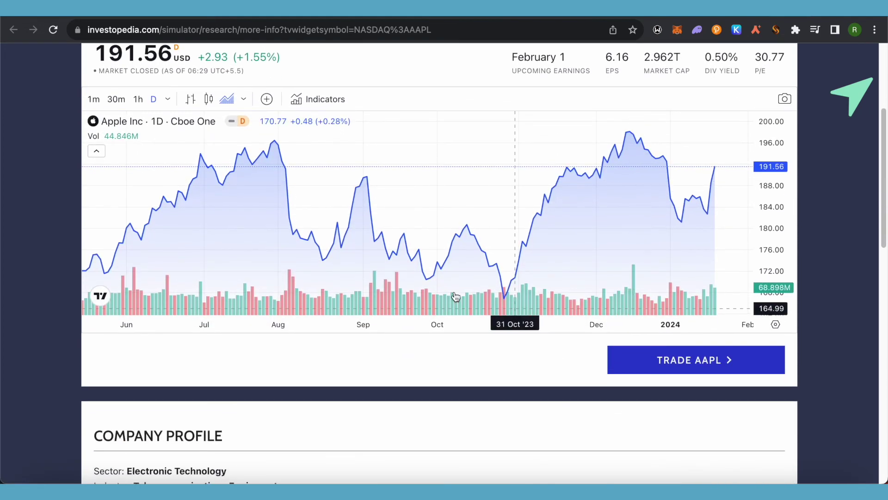
scroll(448, 279, up, 2)
click(472, 288)
scroll(818, 352, up, 2)
Step: Read Apple's company profile and highlight the business description paragraph
scroll(819, 352, down, 6)
scroll(821, 356, down, 1)
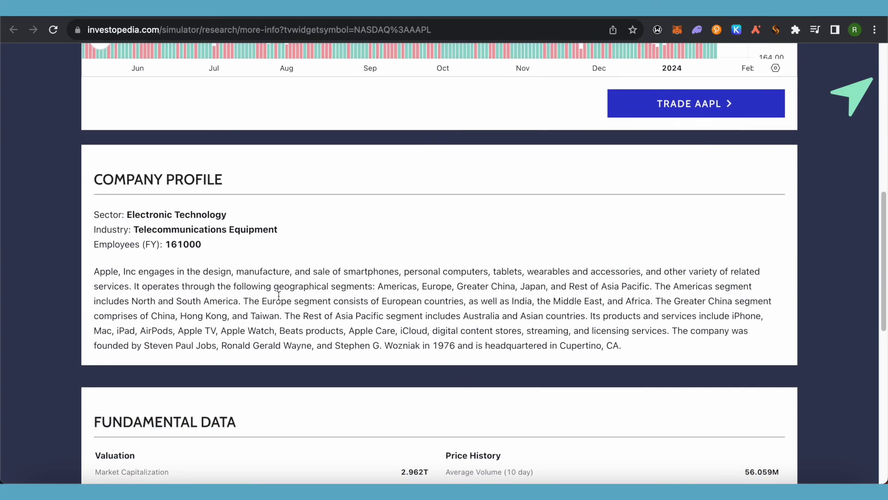
drag(93, 273, 659, 340)
Step: Examine Apple's fundamental data, from valuation to income statement, and return to the page header with the profile text deselected
scroll(604, 321, down, 7)
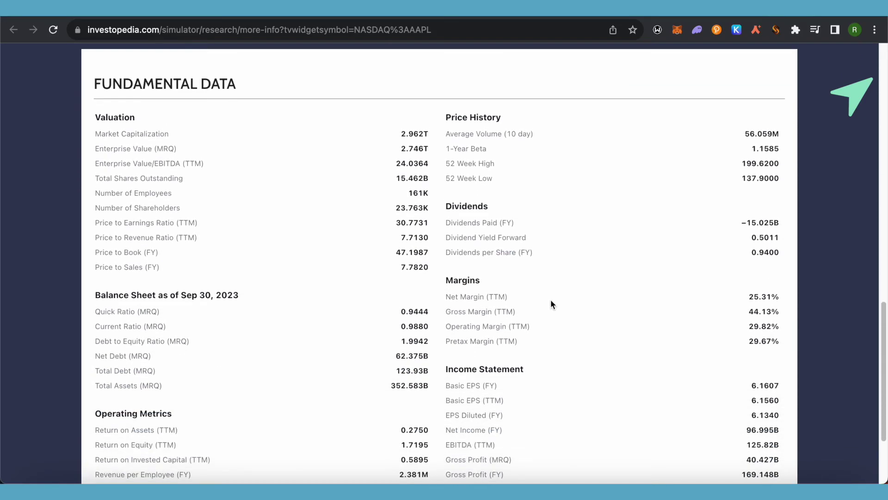
scroll(416, 178, down, 1)
scroll(410, 176, up, 1)
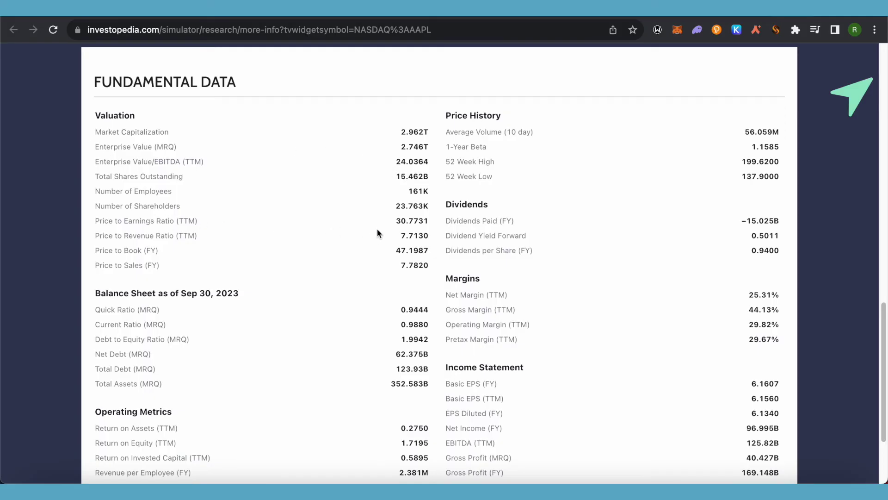
scroll(379, 232, down, 1)
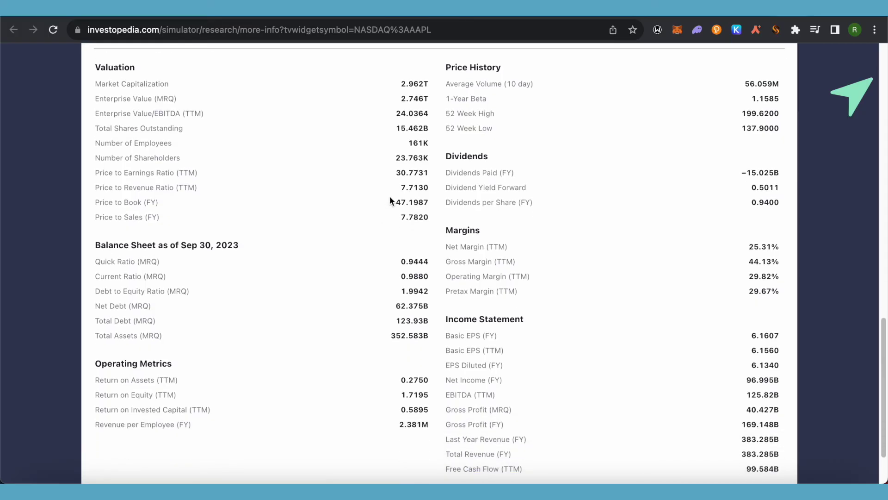
scroll(398, 199, down, 2)
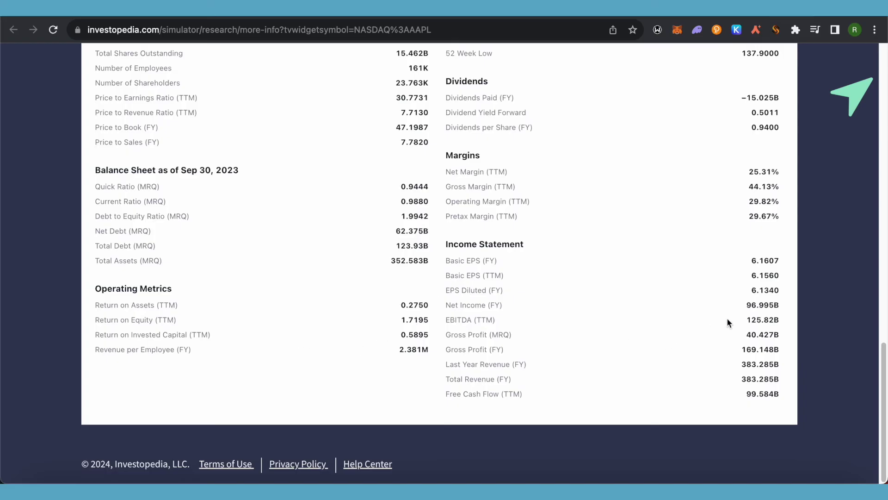
scroll(727, 323, up, 2)
scroll(727, 323, up, 10)
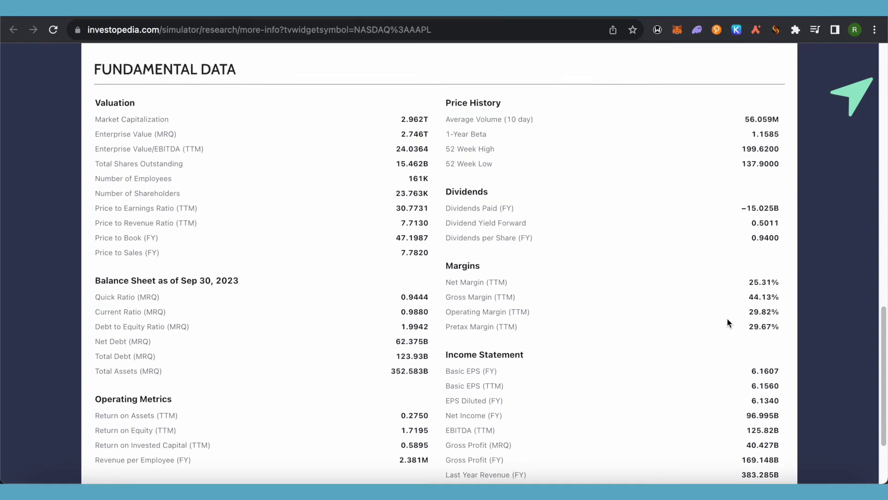
scroll(728, 323, up, 3)
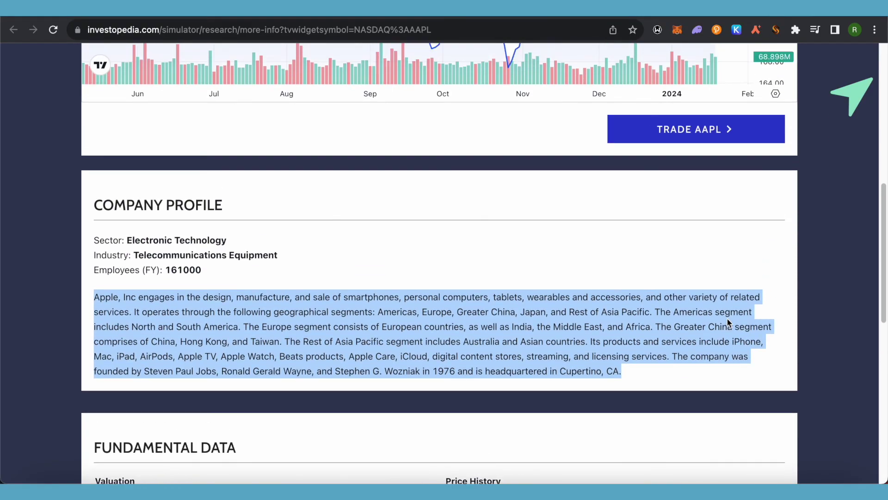
click(783, 314)
scroll(804, 247, up, 5)
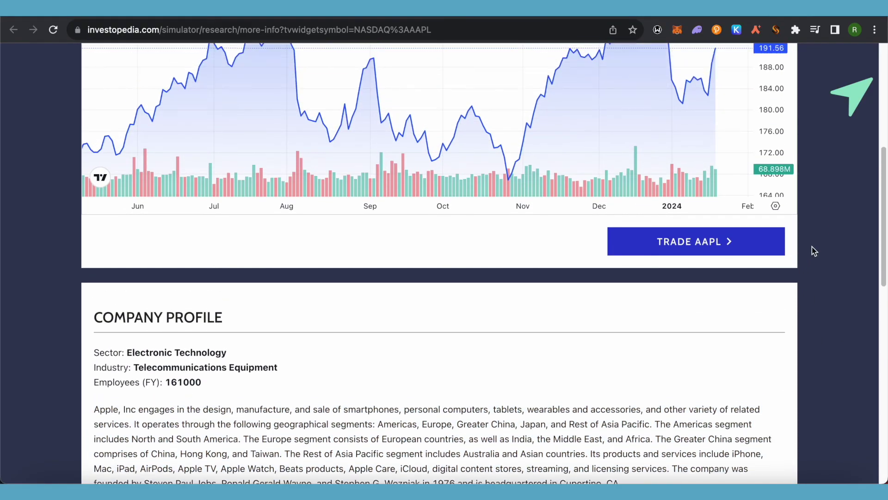
scroll(820, 221, up, 3)
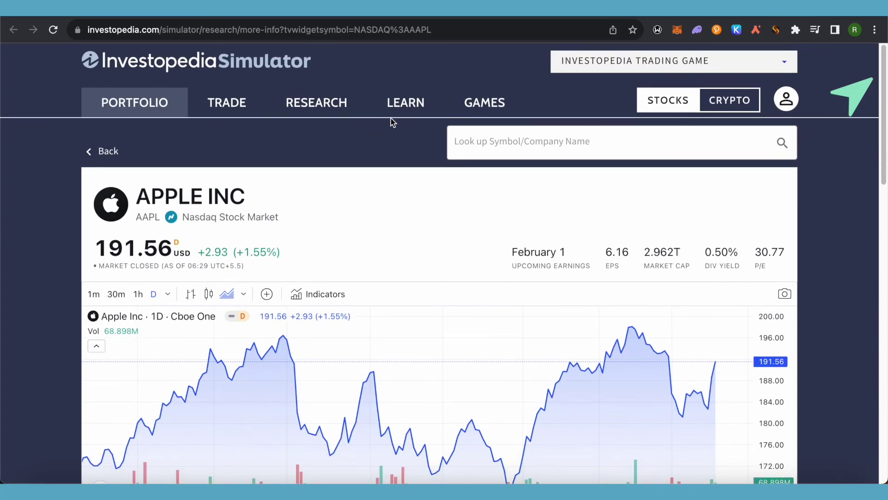
Step: Open the learning section and look over its article topics on stocks, portfolio management, research and options
click(405, 110)
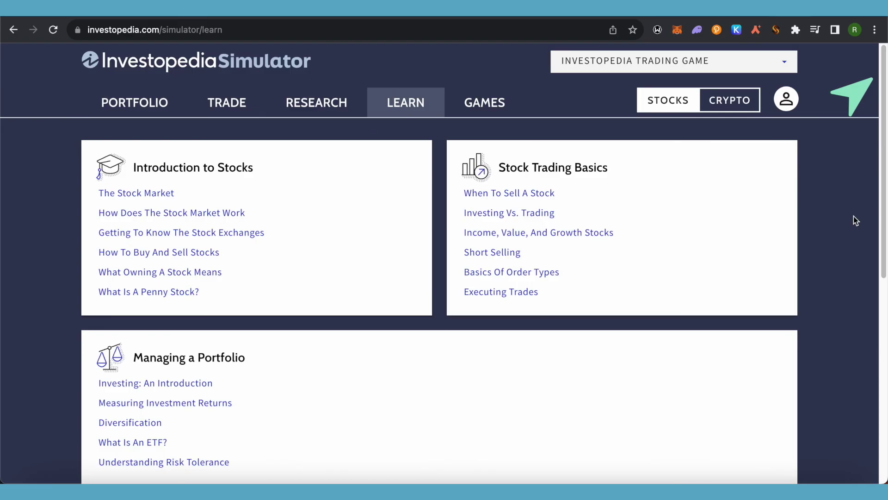
scroll(854, 218, down, 5)
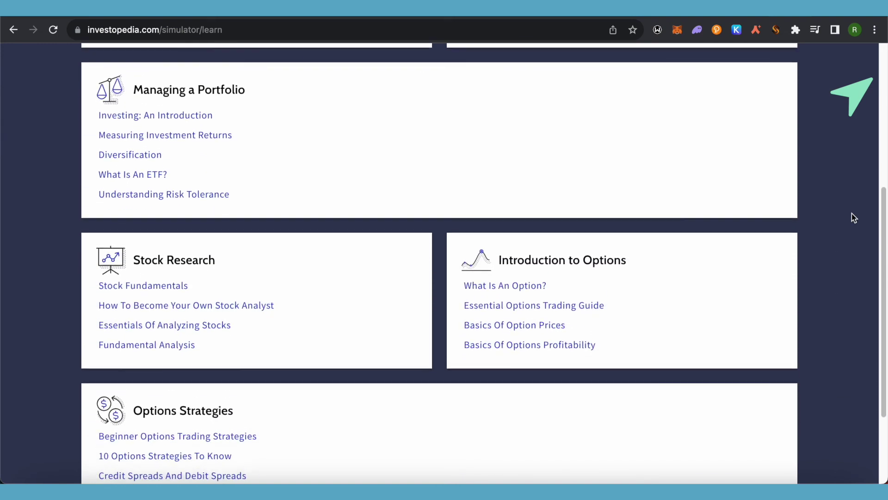
scroll(854, 218, up, 6)
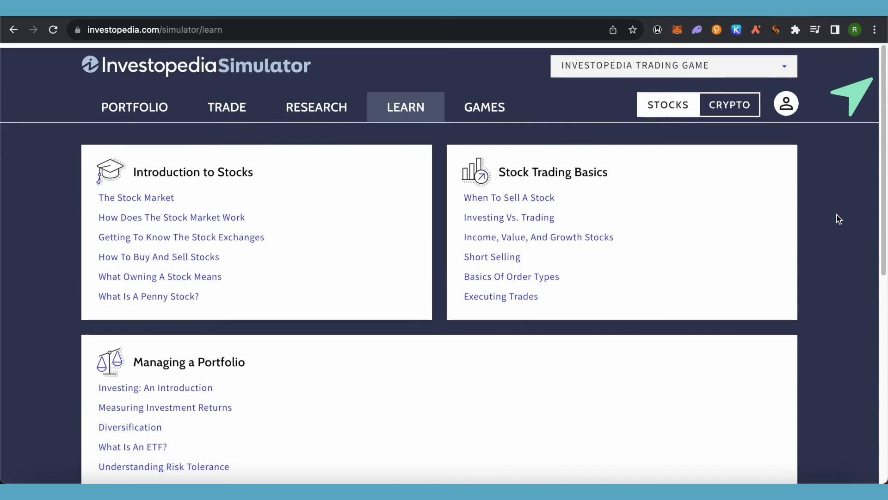
Step: Open the games section and review the leaderboard's ranks, account values and changes
click(499, 110)
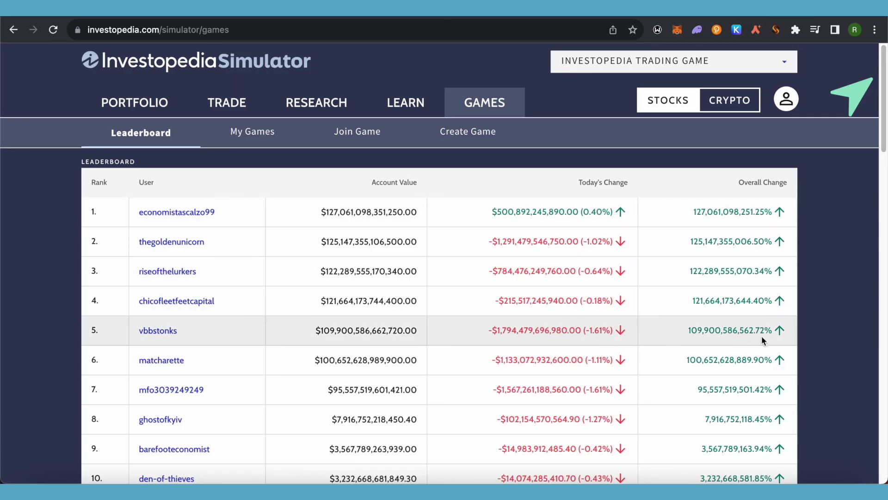
scroll(863, 319, down, 2)
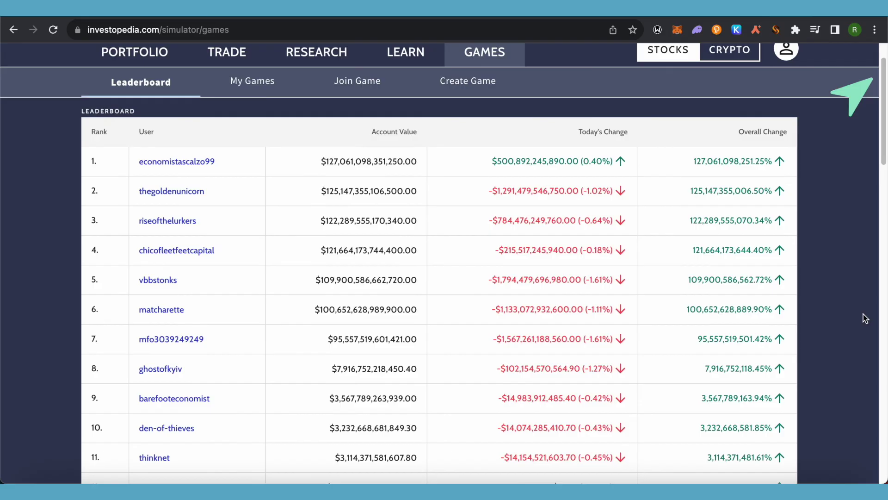
scroll(864, 318, up, 2)
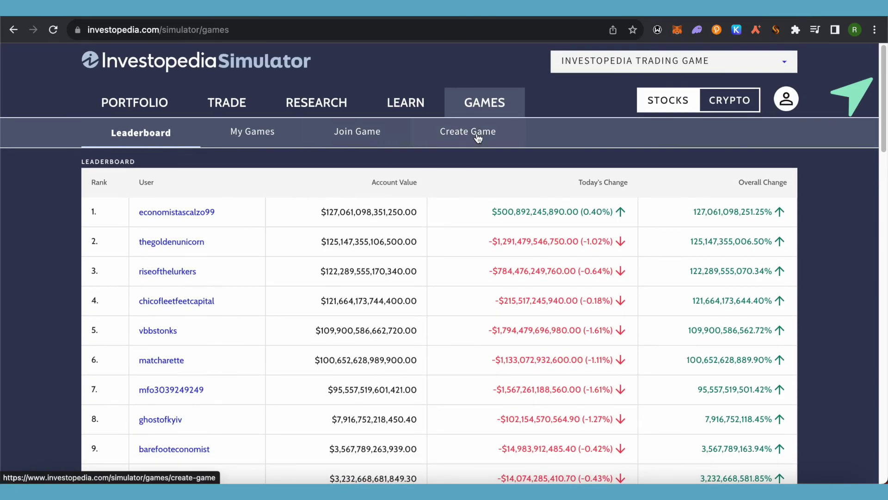